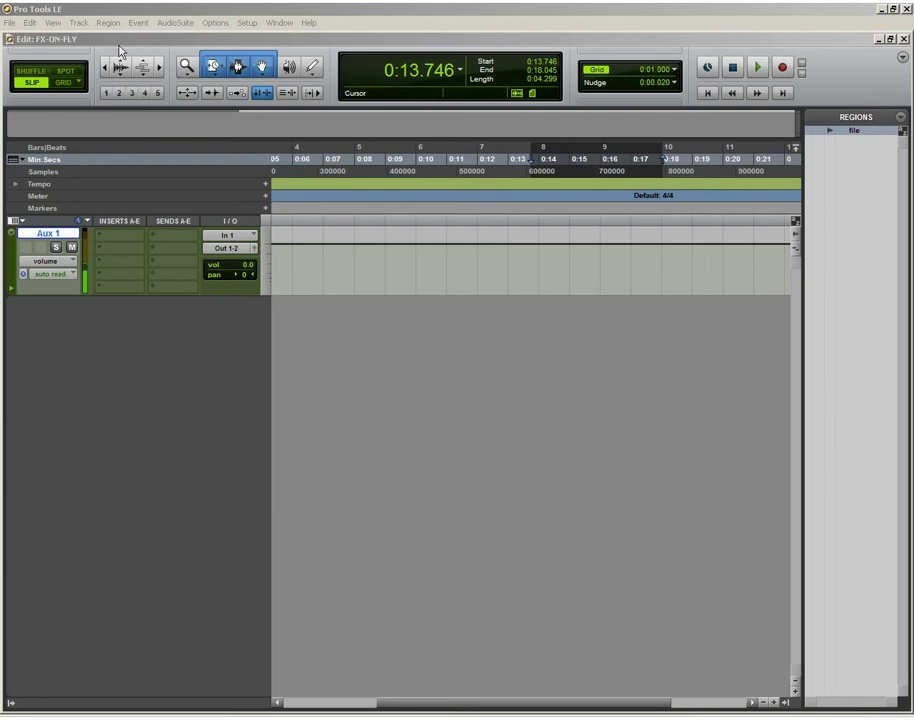
- Create a new mono Aux Input track and a new mono Audio track (Aux 2 and Audio 1)
click(78, 22)
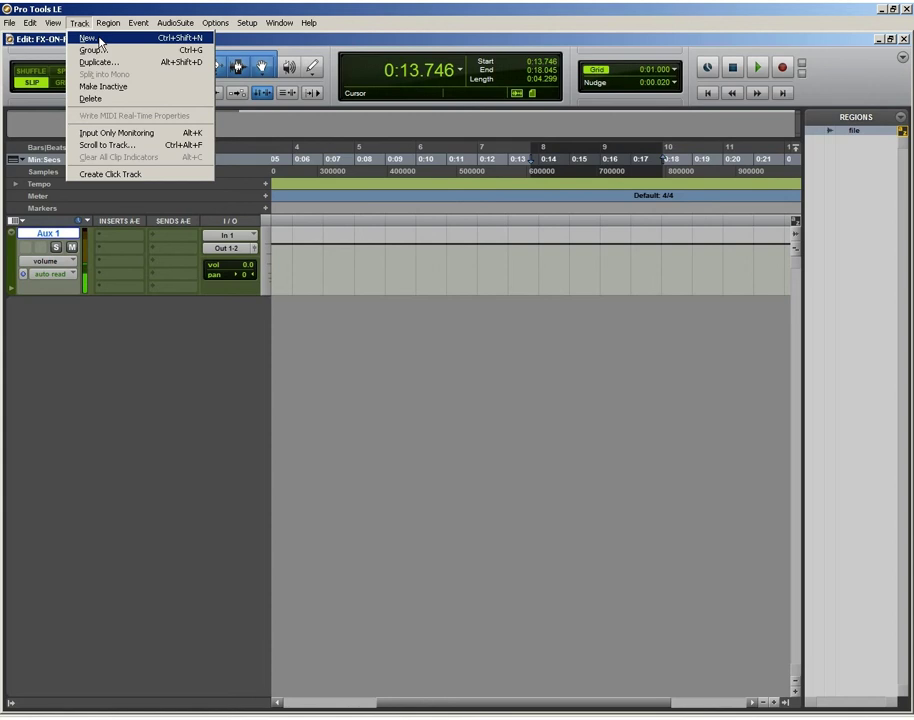
click(100, 40)
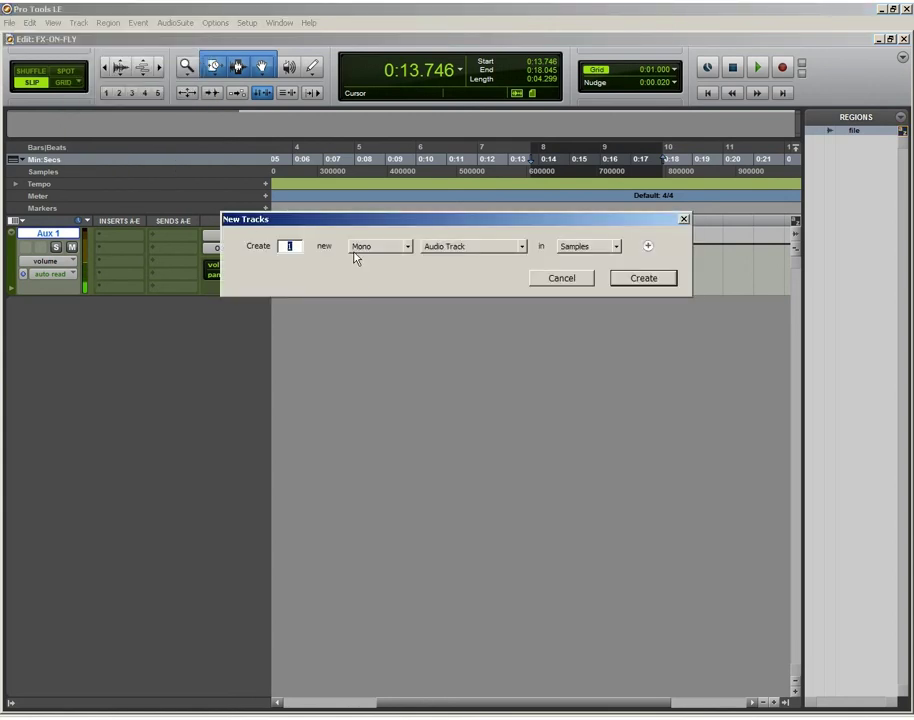
click(453, 246)
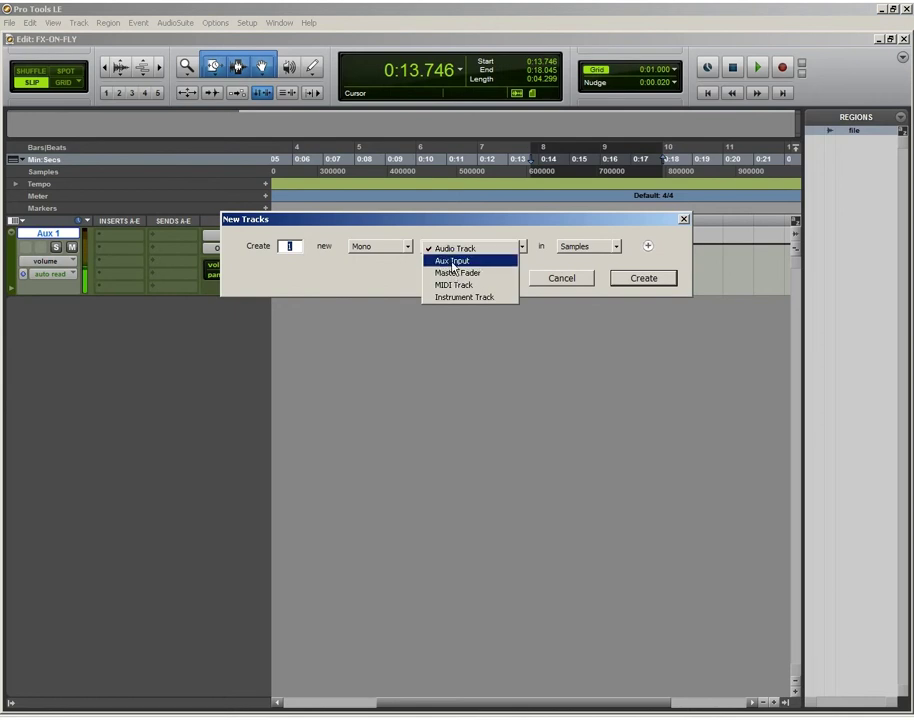
click(440, 261)
click(648, 246)
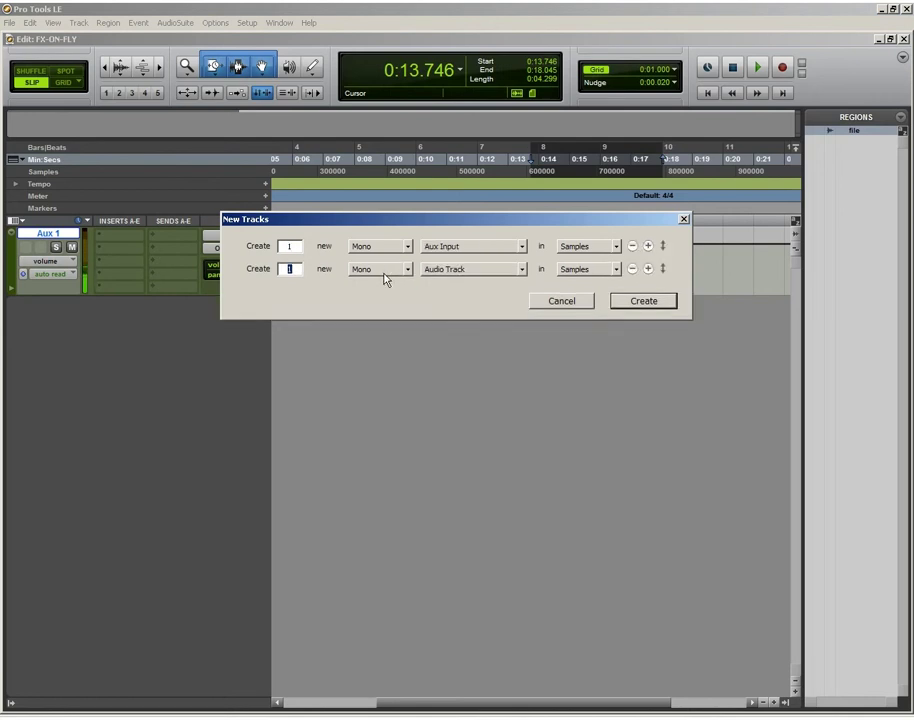
click(641, 302)
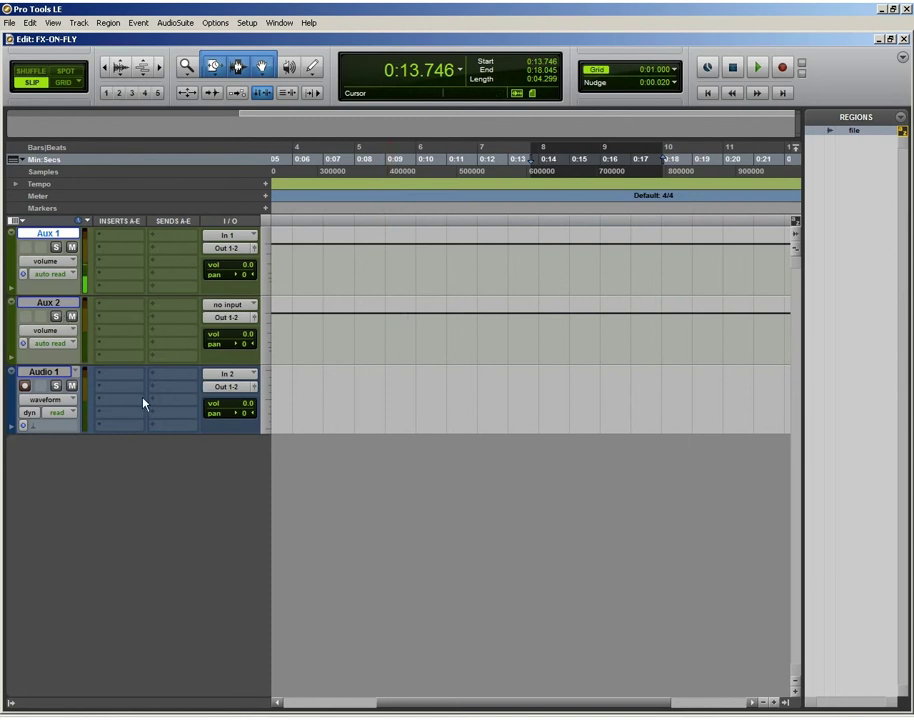
- Route Aux 2 from interface input In 1 to output bus 4
click(230, 305)
mouse_move(236, 325)
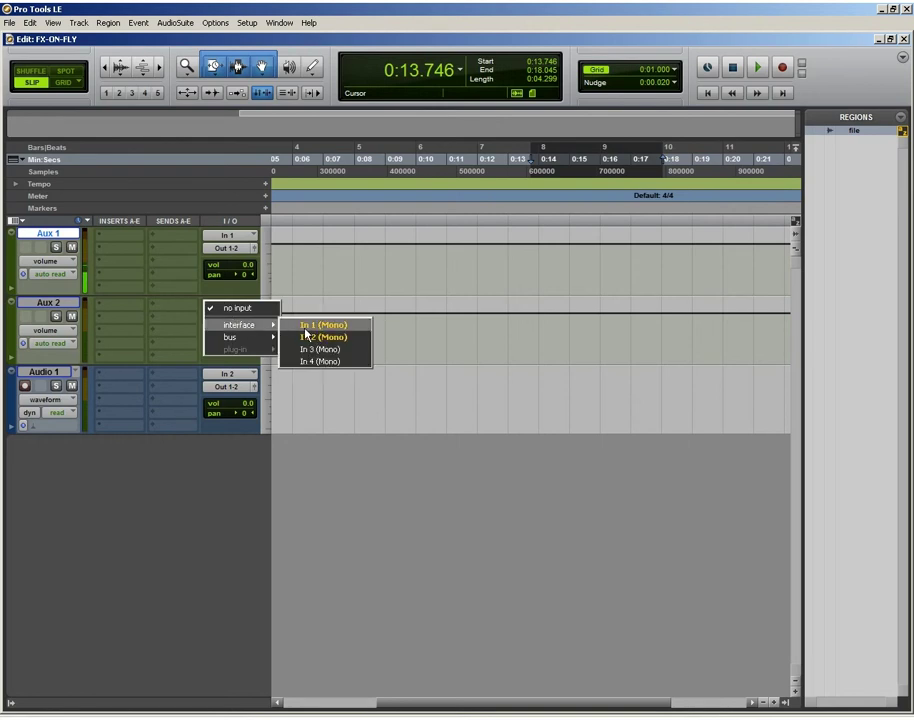
click(308, 325)
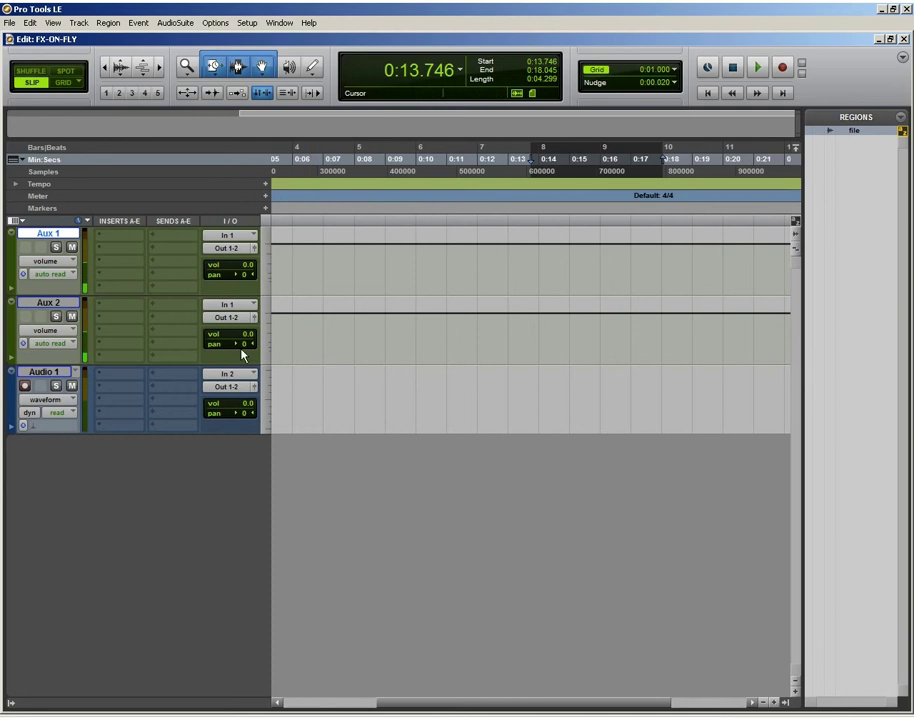
click(233, 317)
mouse_move(230, 350)
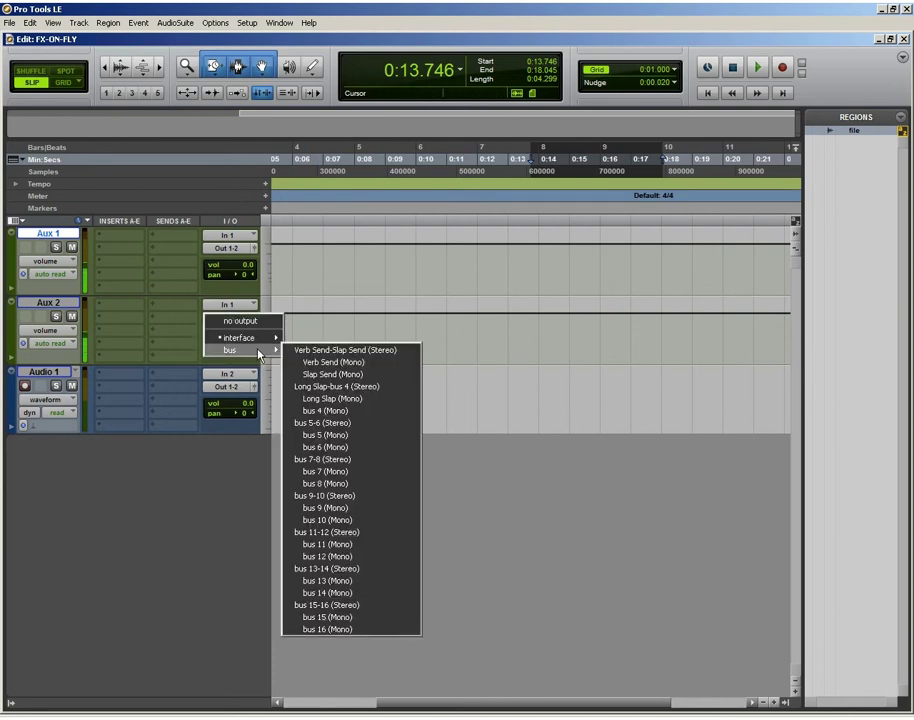
click(336, 411)
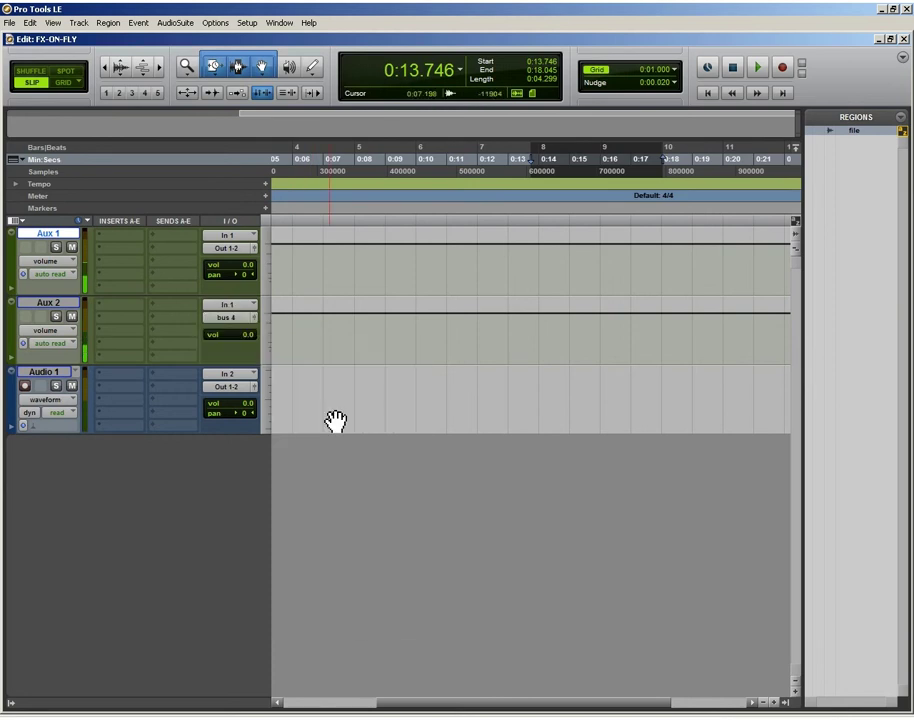
click(229, 374)
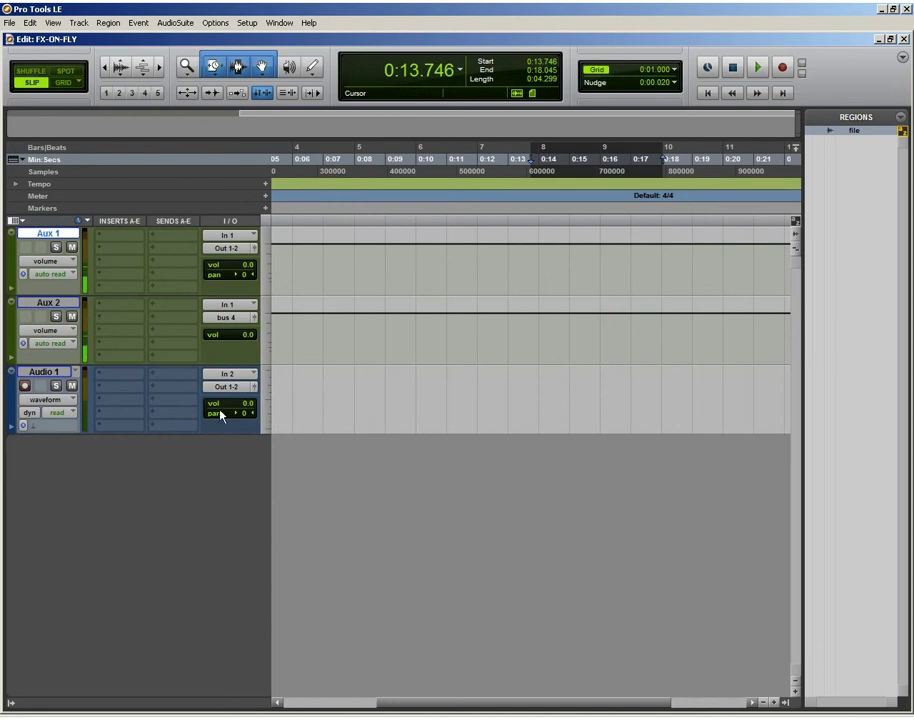
- Set Audio 1's input to bus 4
click(227, 375)
mouse_move(235, 410)
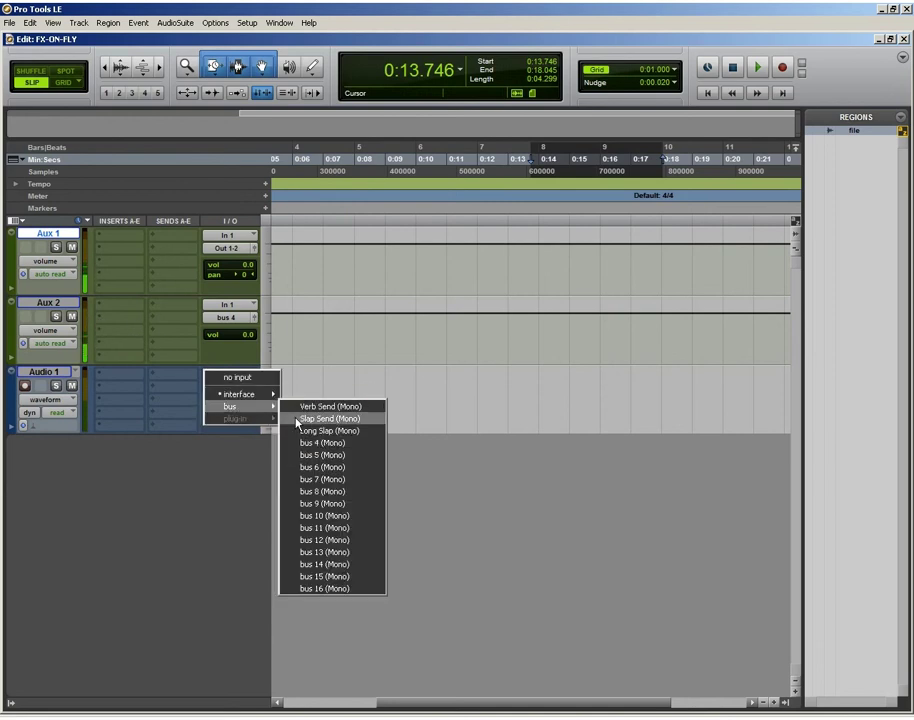
click(306, 443)
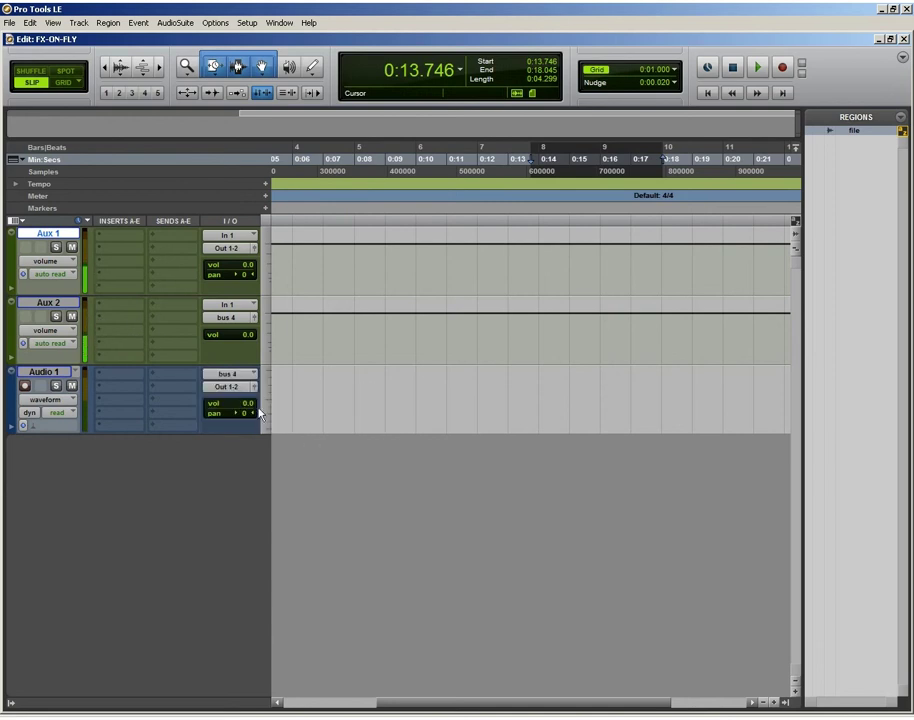
- Insert AudioTrack on Aux 2 with the RD_Comp_Gate preset and lower the compressor ratio to 0.83:1
click(132, 311)
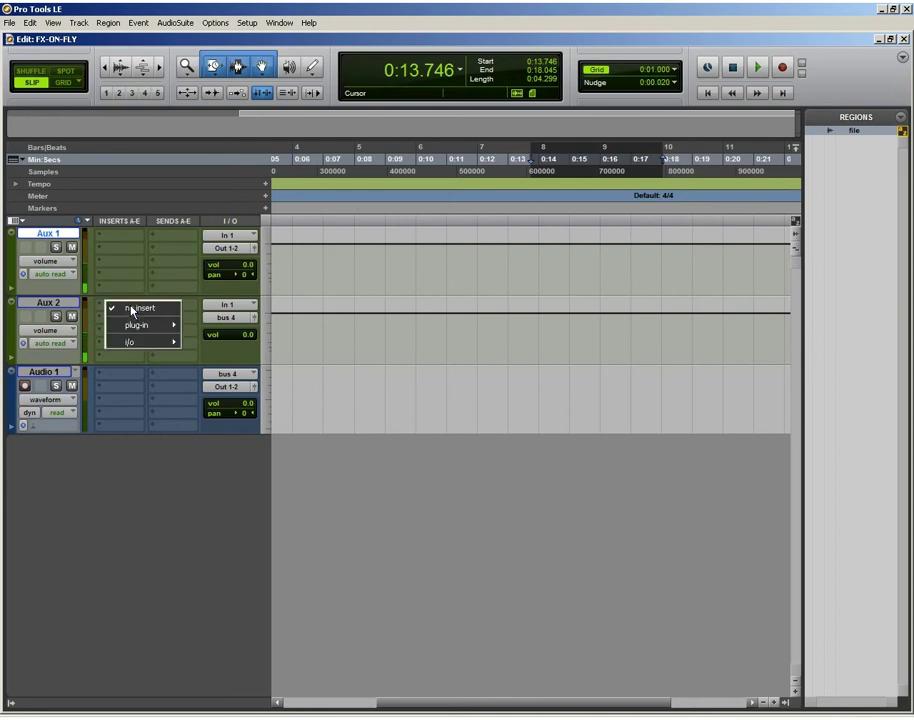
mouse_move(146, 330)
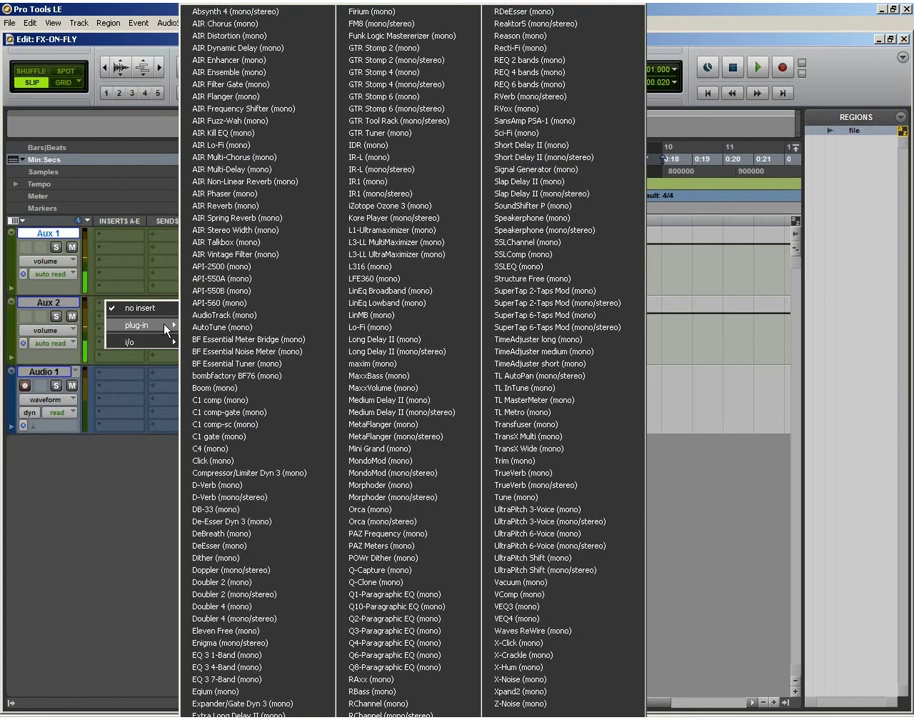
click(247, 316)
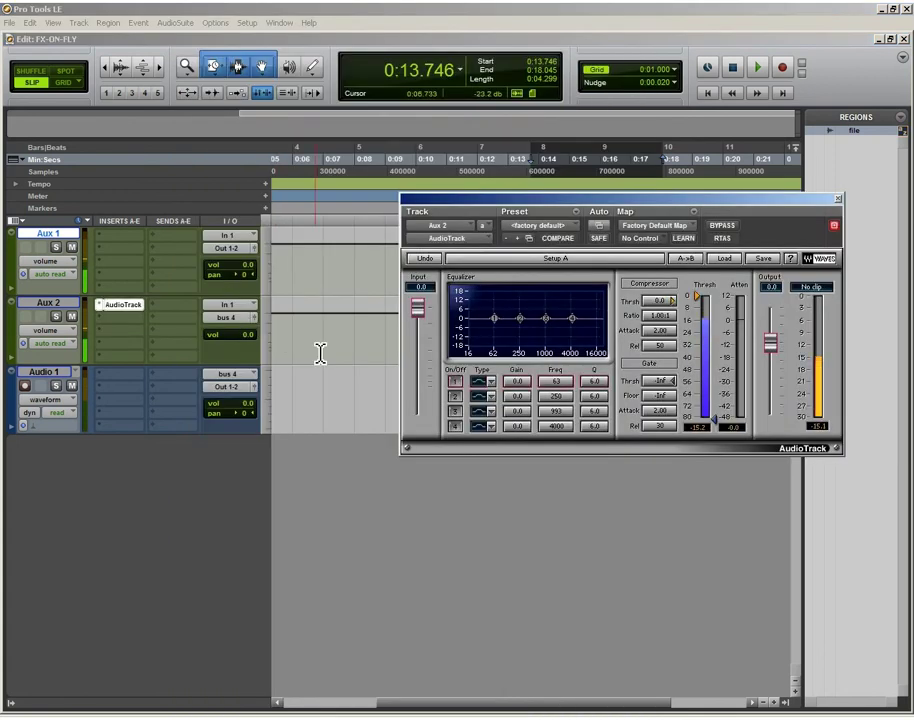
click(721, 260)
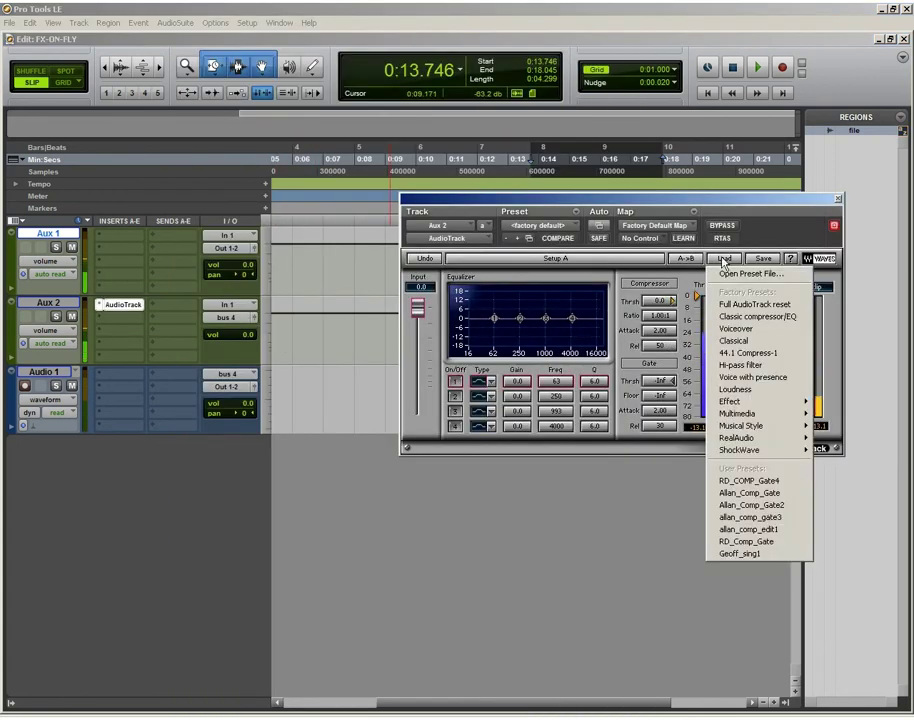
click(768, 541)
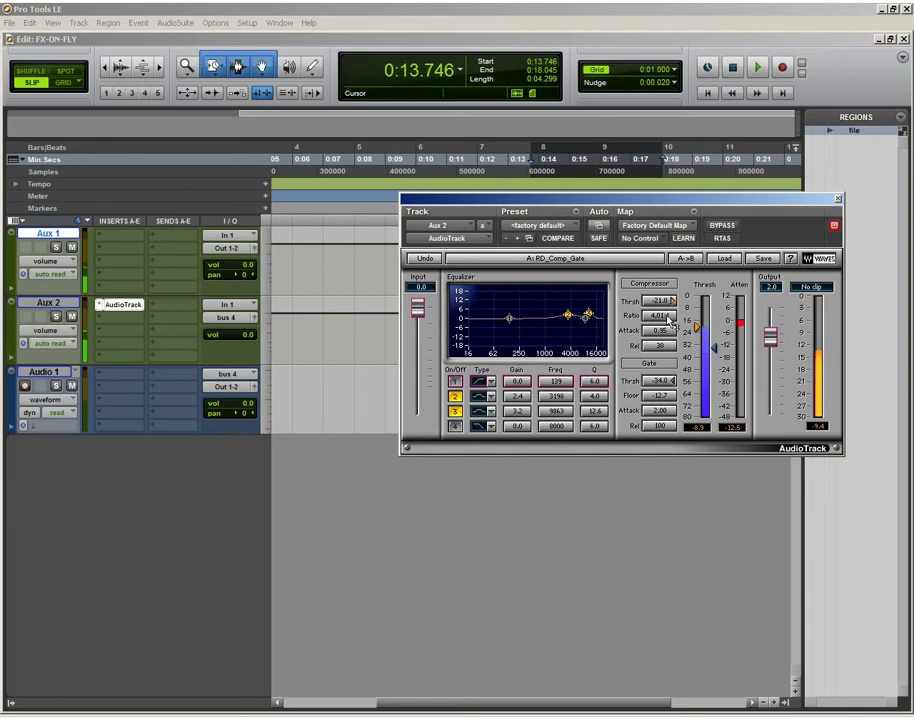
drag(668, 318, 668, 352)
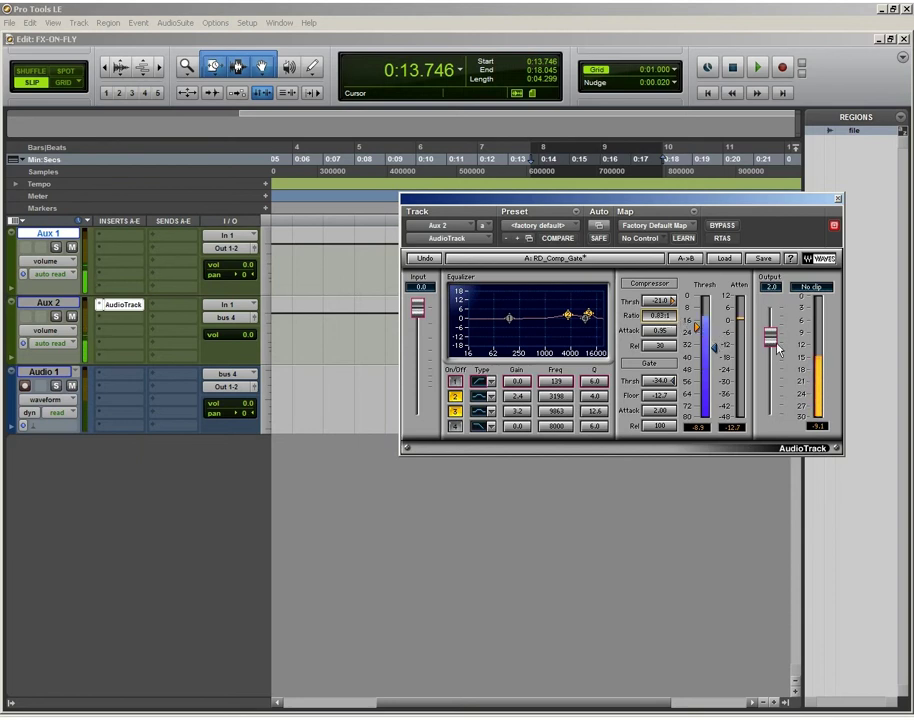
click(840, 197)
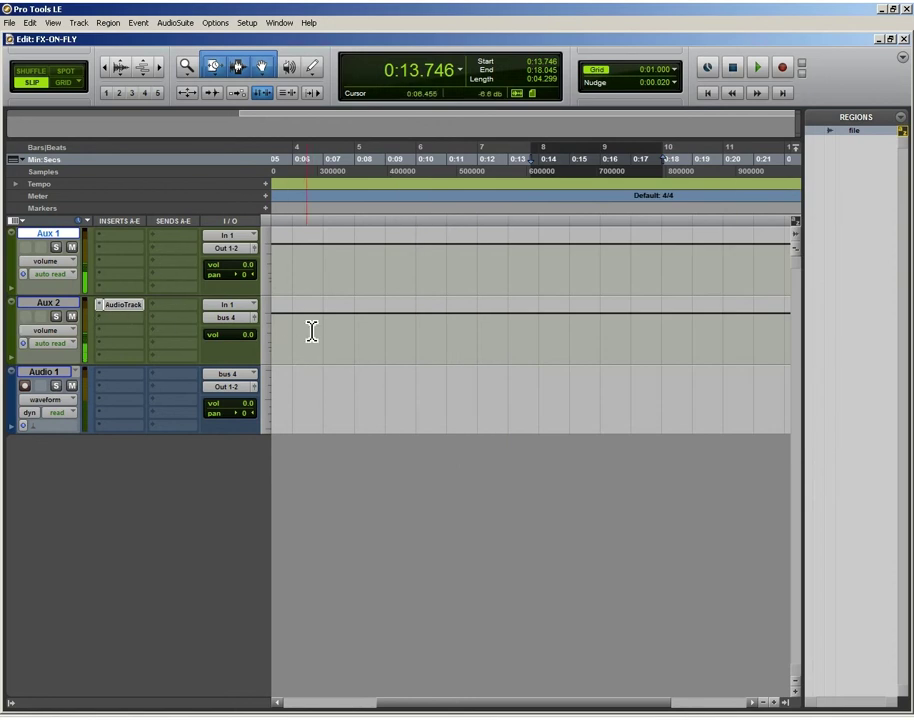
- Record a roughly 5-second voice take on Audio 1 starting at 0:07.082, creating region Audio 1_01
click(331, 383)
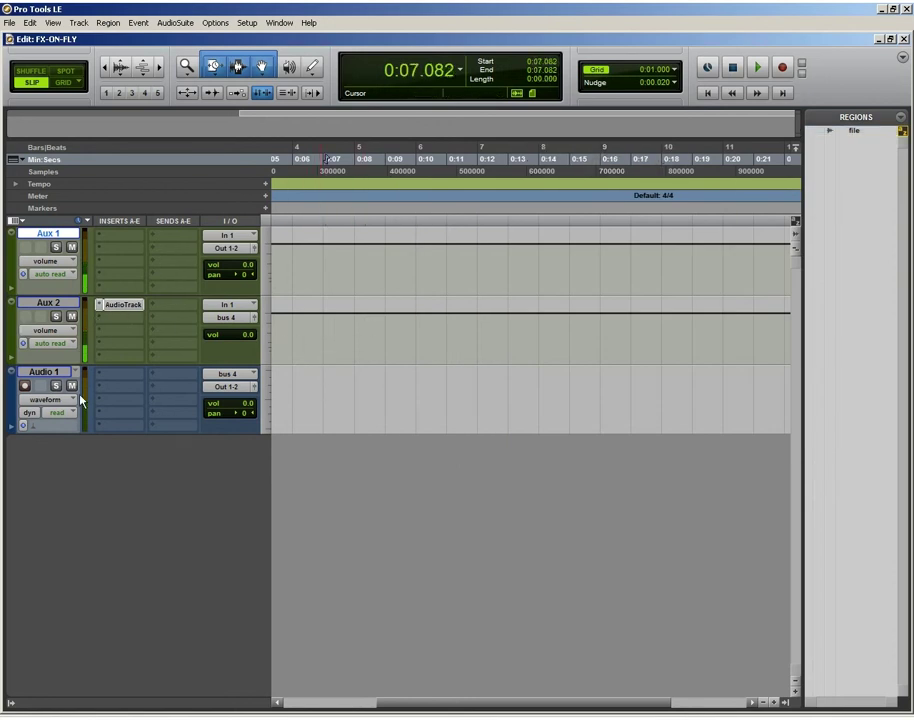
click(25, 385)
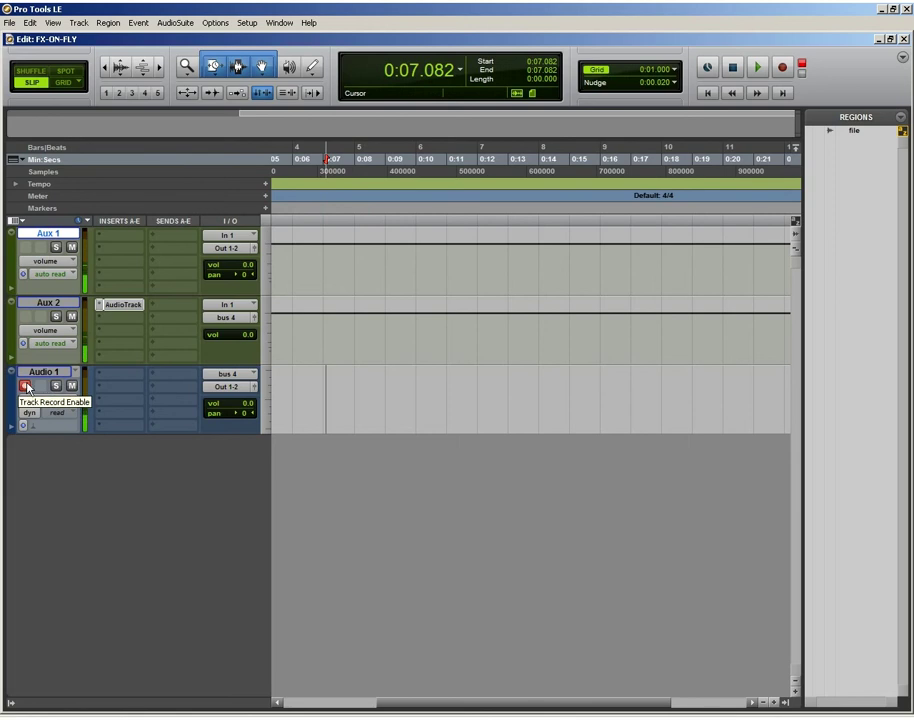
key(ctrl+space)
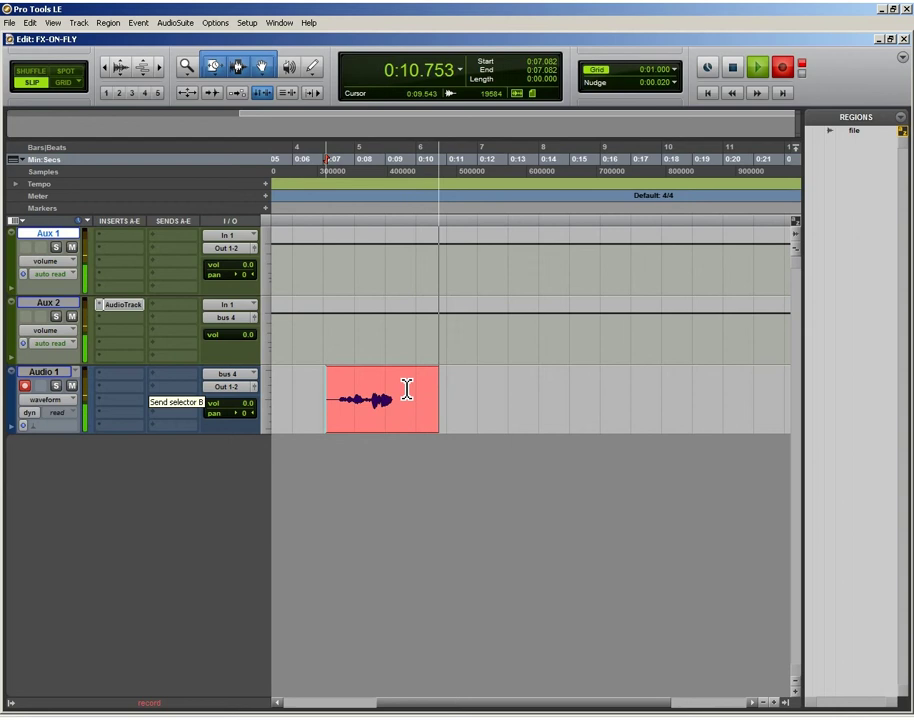
key(space)
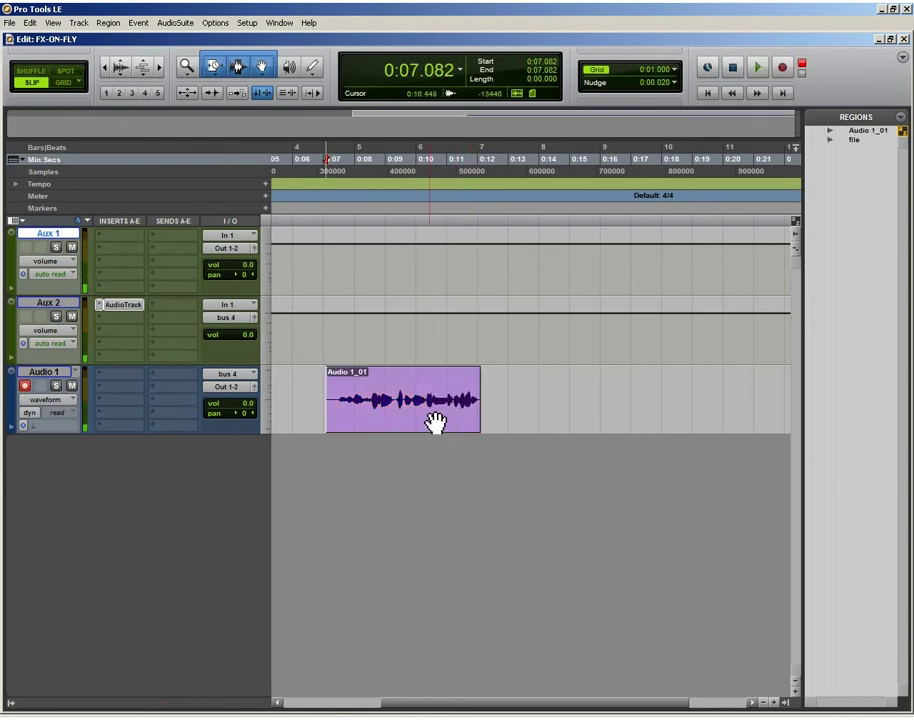
click(436, 415)
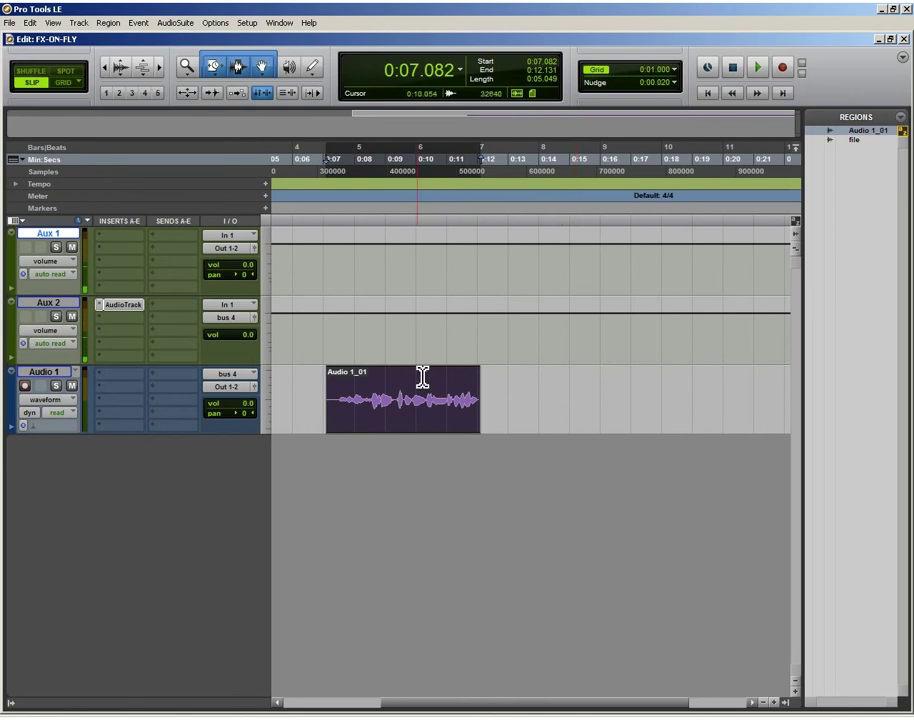
- Rename region Audio 1_01 to file2 after the name file proves already taken
click(395, 423)
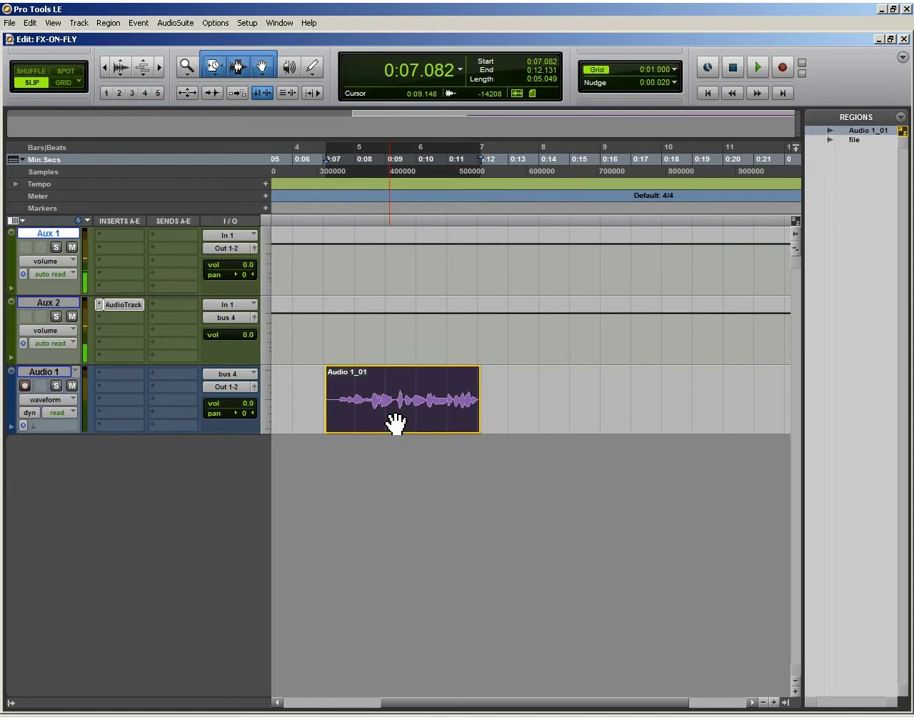
double_click(395, 423)
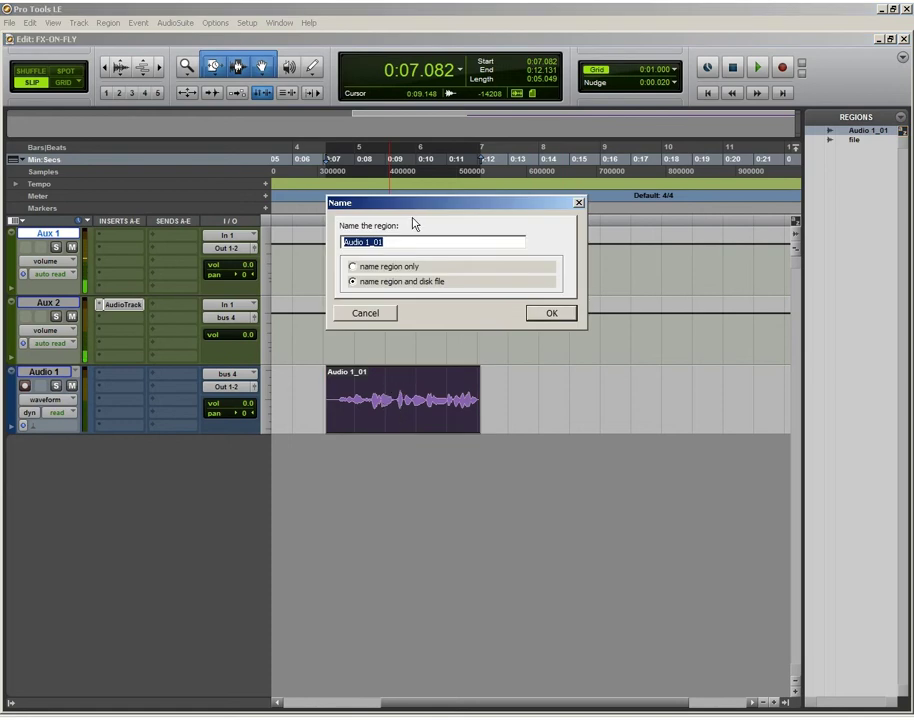
text(file)
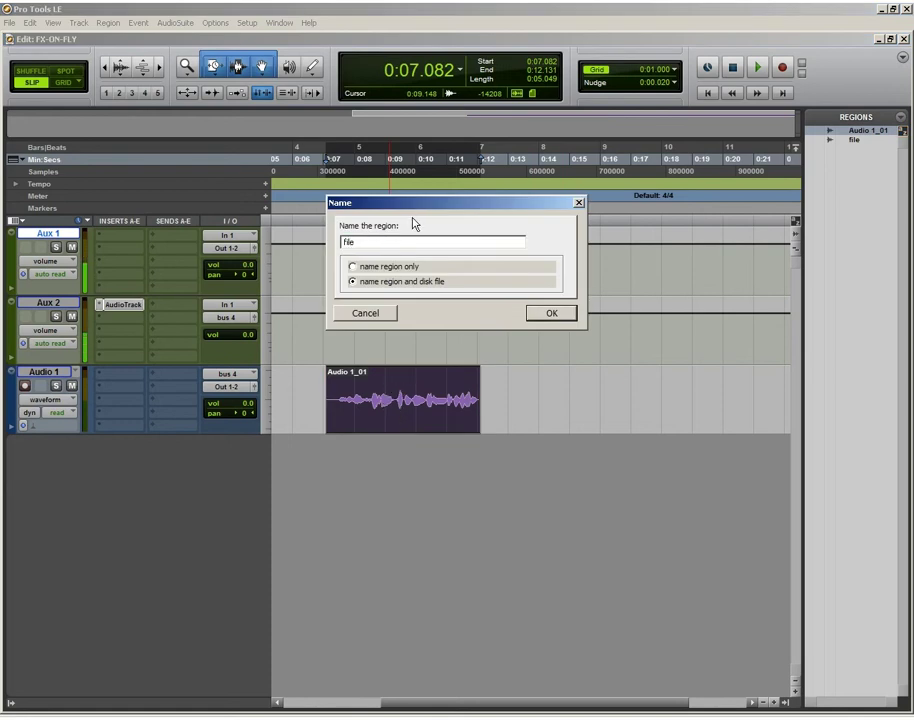
click(535, 313)
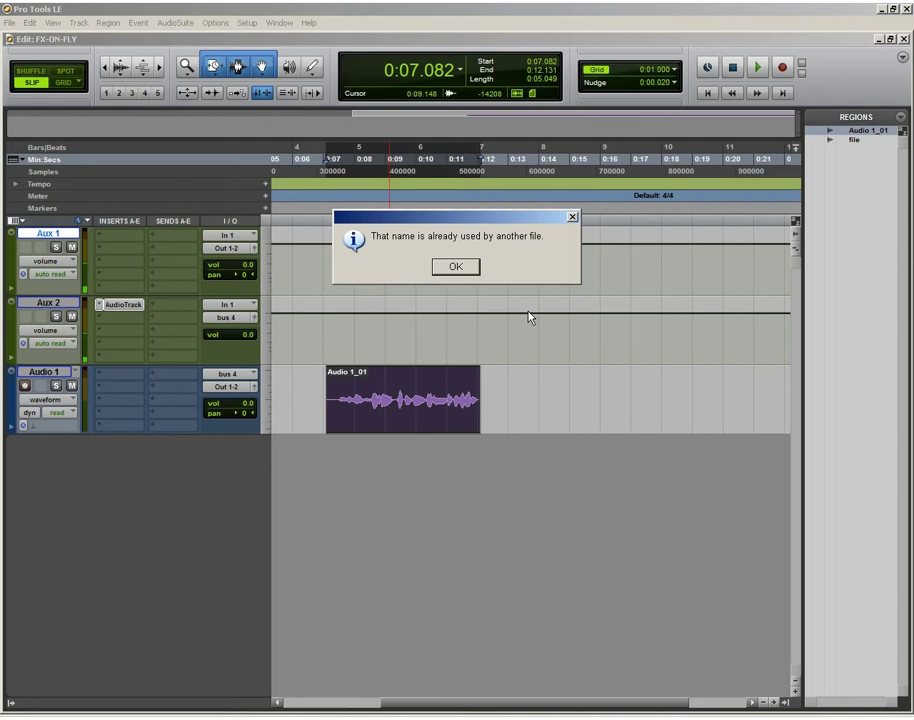
click(454, 267)
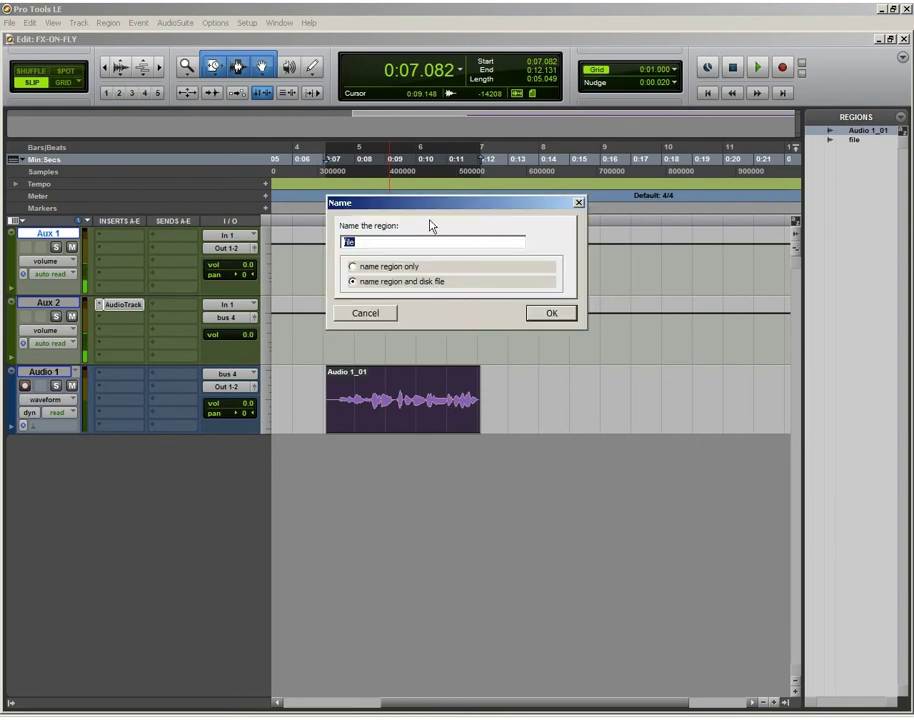
click(383, 241)
text(2)
click(535, 313)
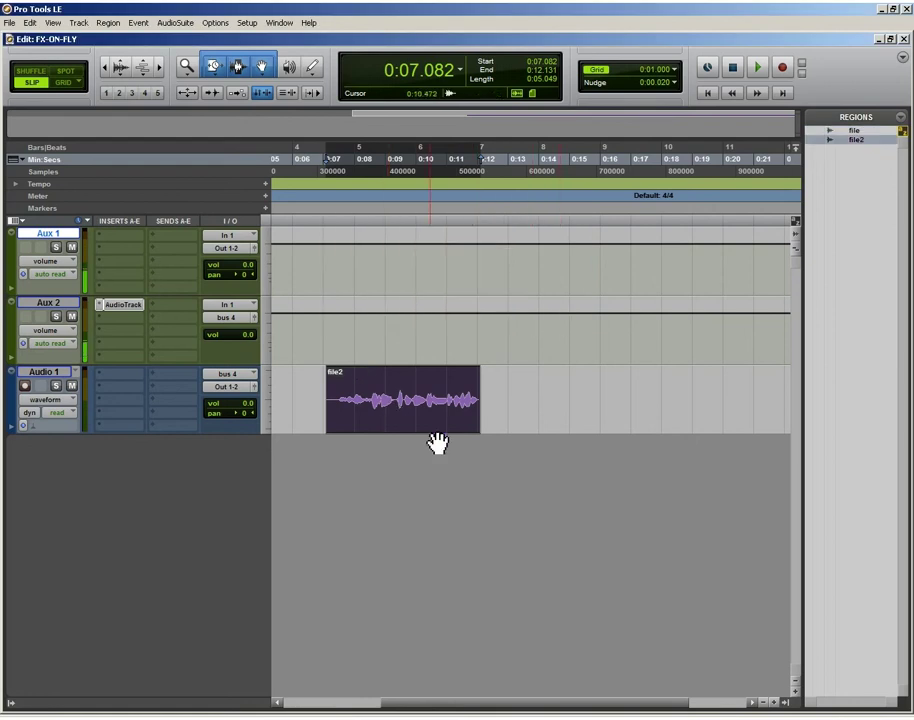
- Choose Export Regions as Files from the Regions list menu
click(848, 119)
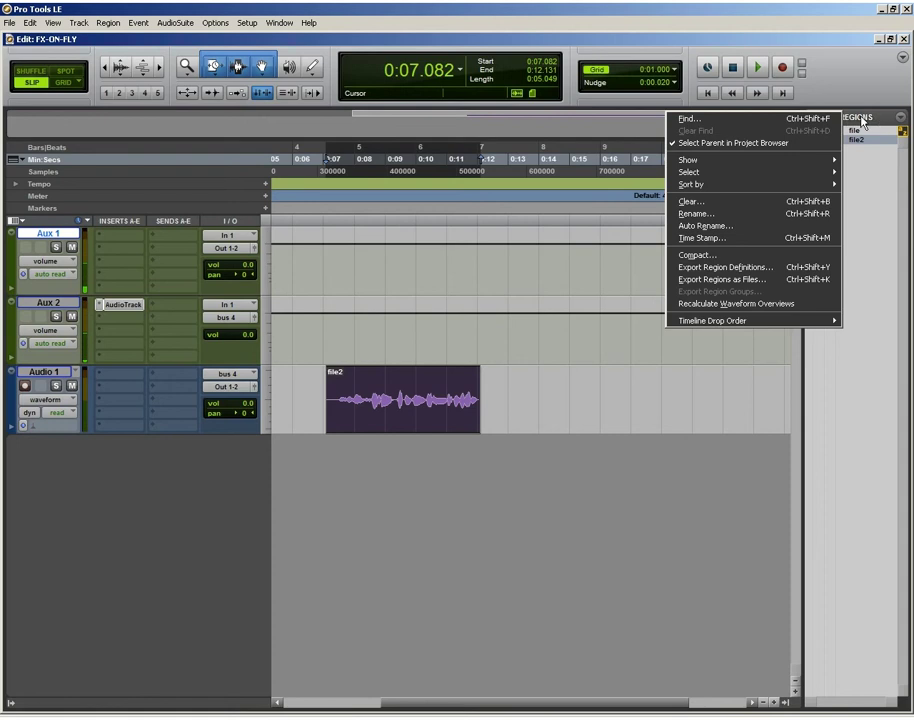
click(859, 121)
click(859, 121)
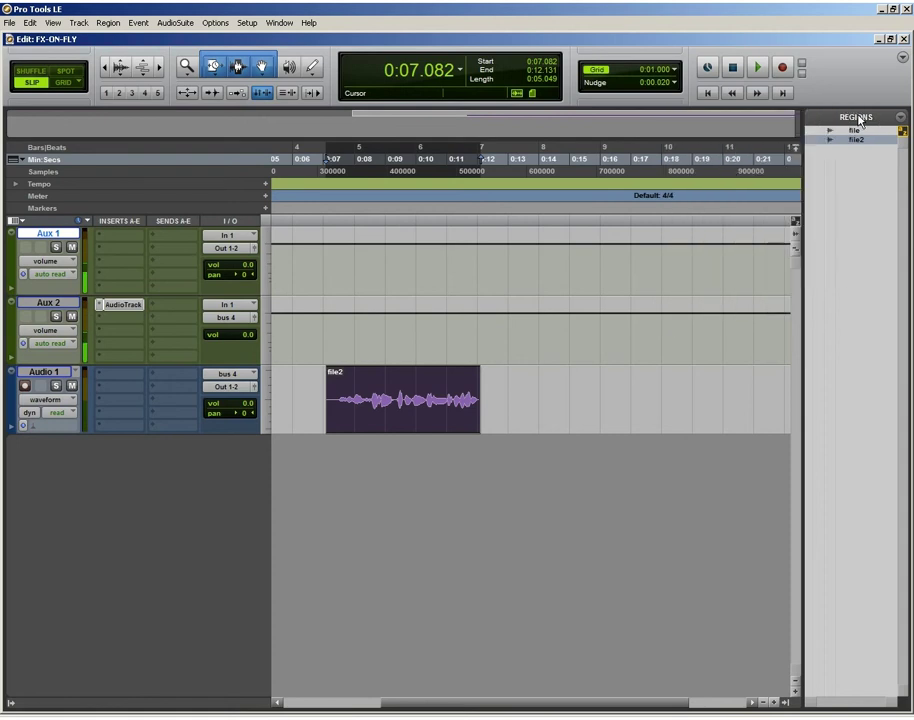
click(852, 121)
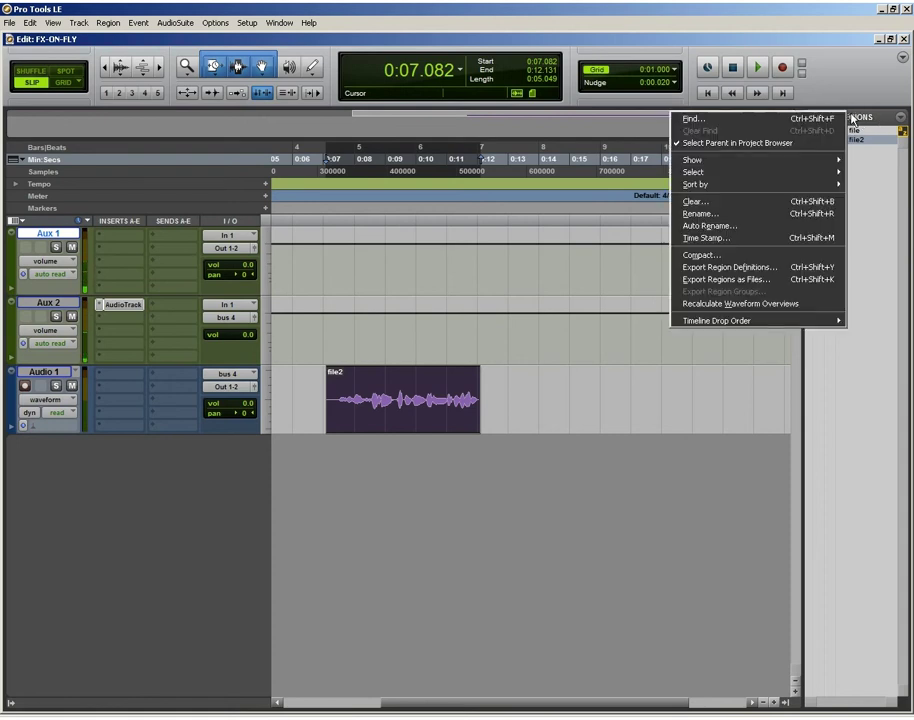
click(722, 280)
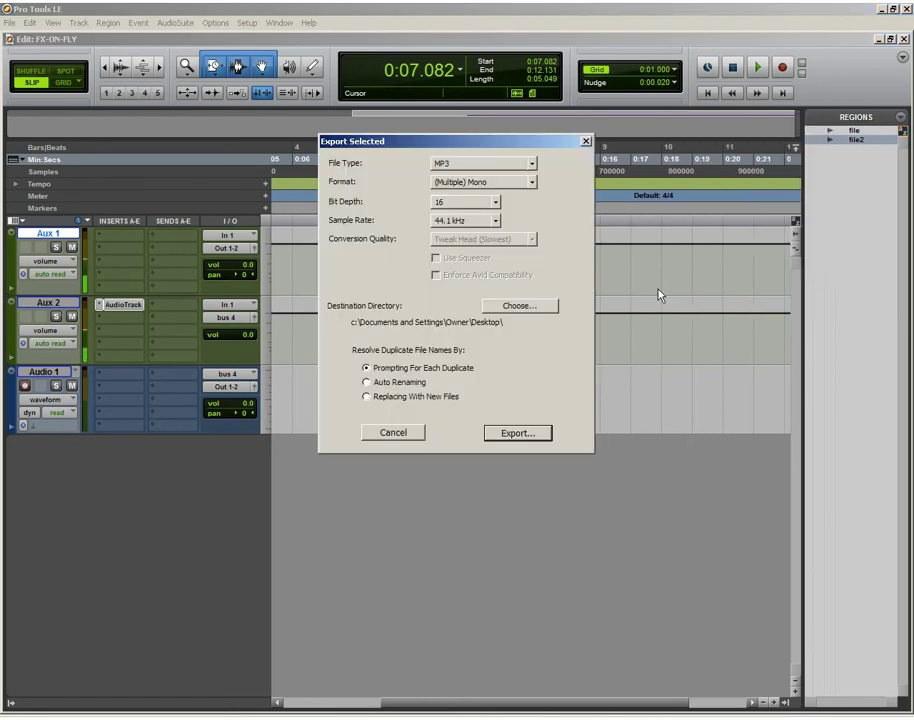
- Set the export to MP3 file type, mono format, saved to the Desktop folder
click(453, 168)
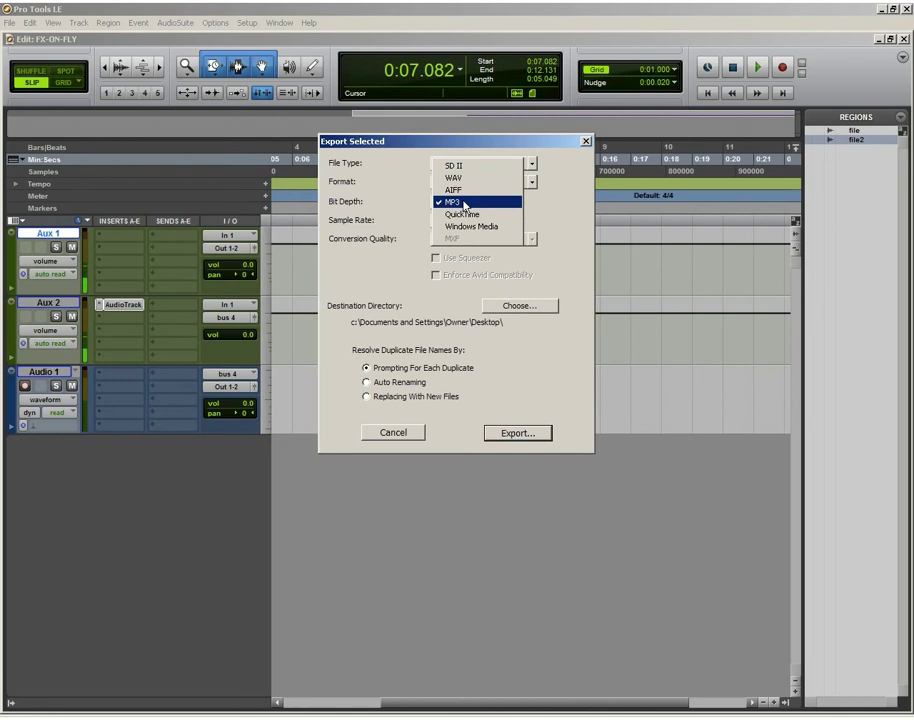
click(464, 203)
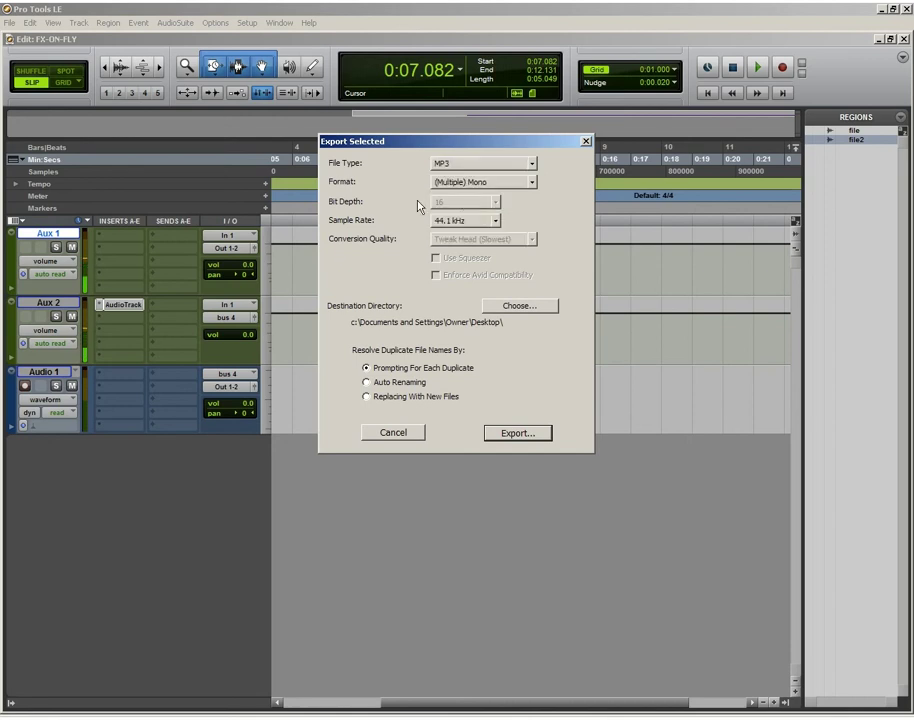
click(504, 184)
click(496, 182)
click(520, 309)
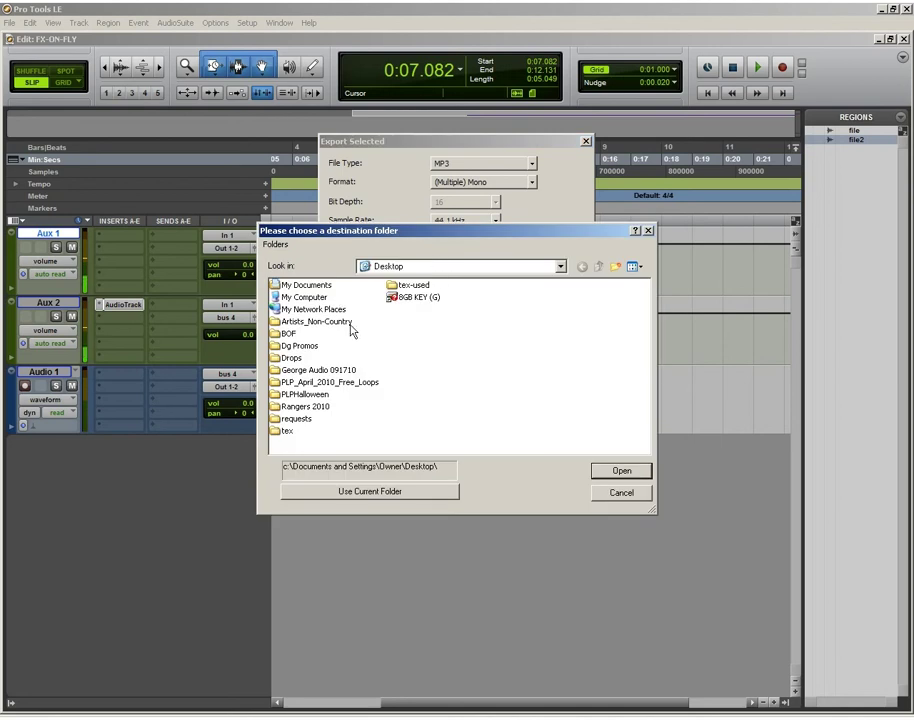
click(400, 491)
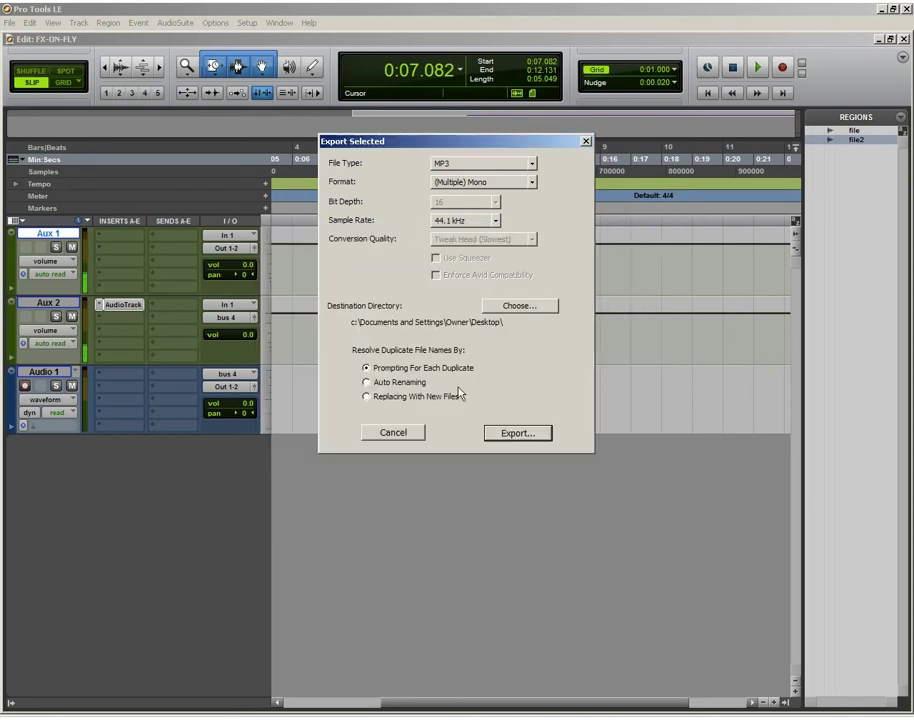
- Export file2 as an MP3 at a constant 128 kbit/s bit rate
click(513, 434)
click(433, 224)
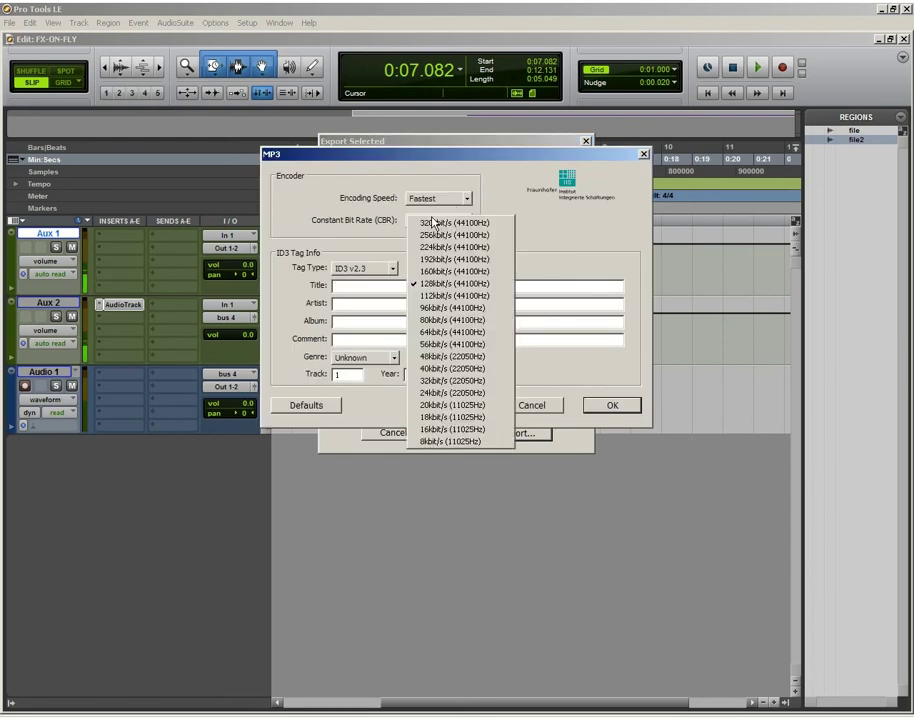
click(449, 284)
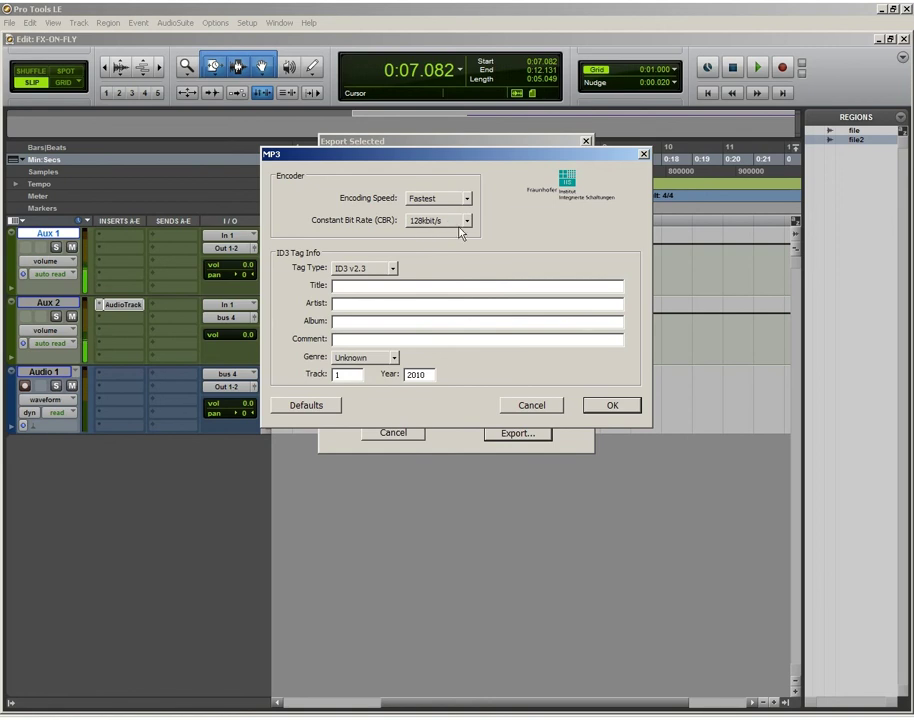
click(603, 405)
click(605, 405)
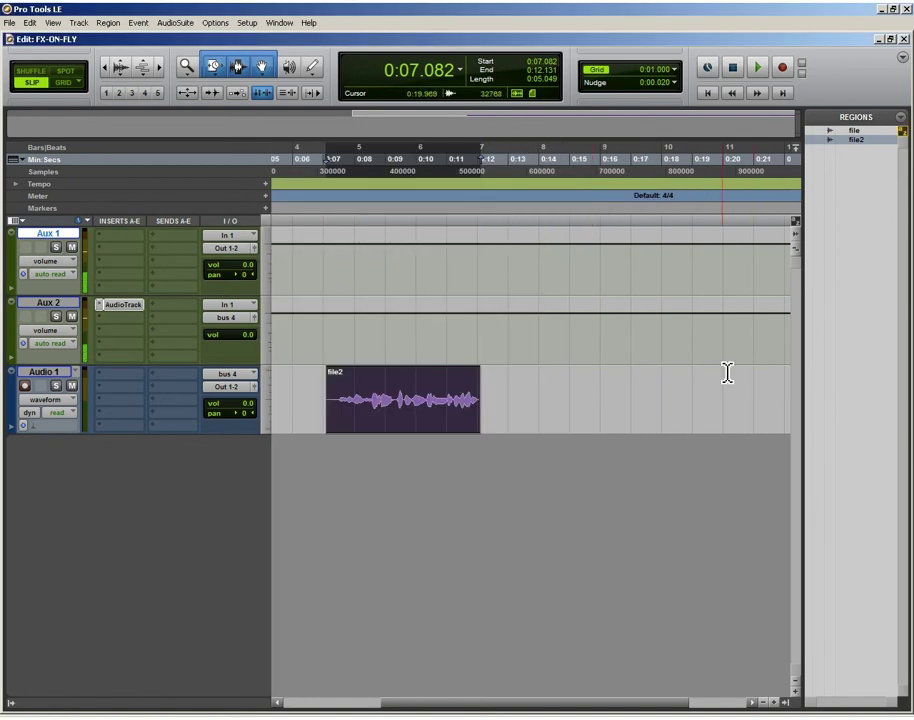
click(882, 10)
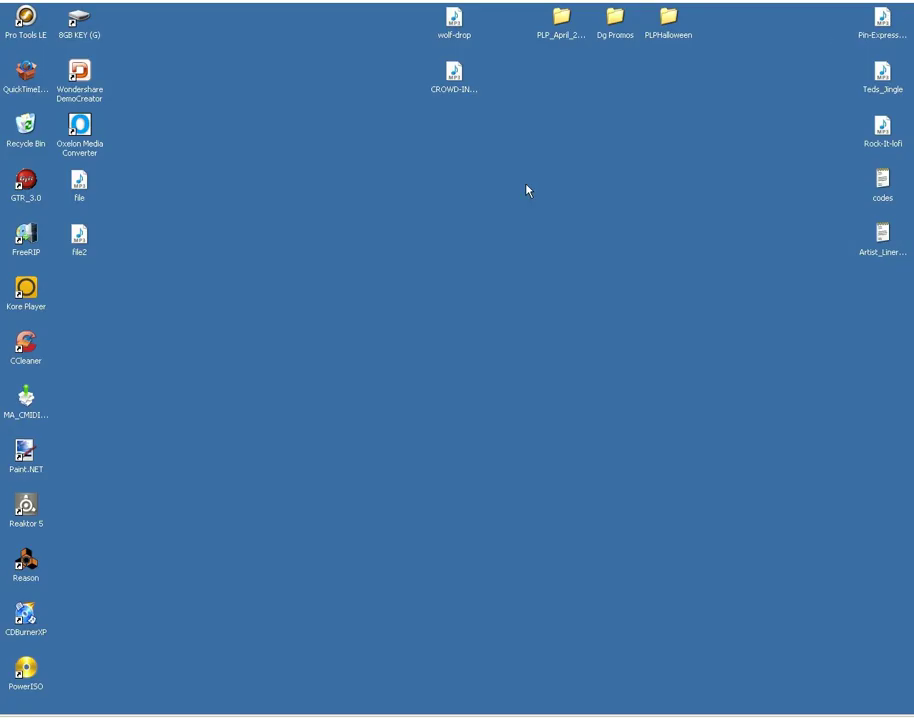
click(78, 242)
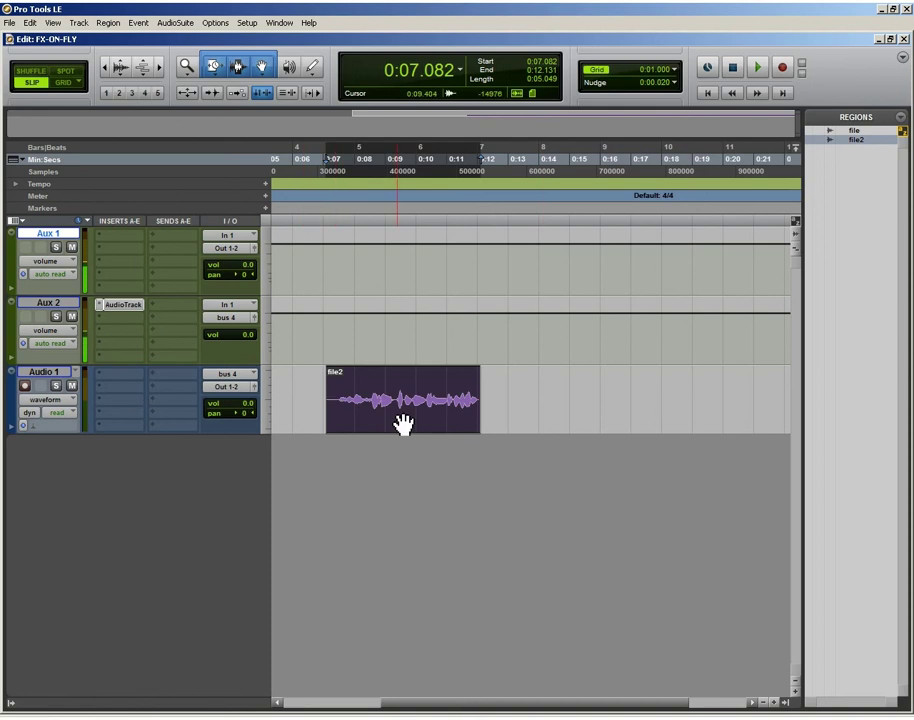
click(900, 117)
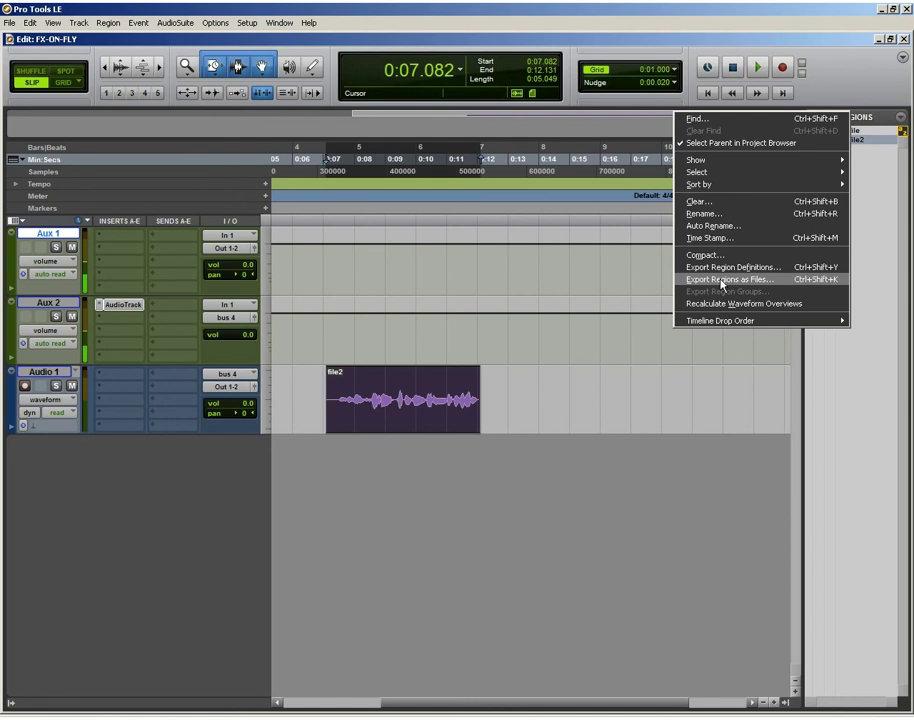
click(553, 380)
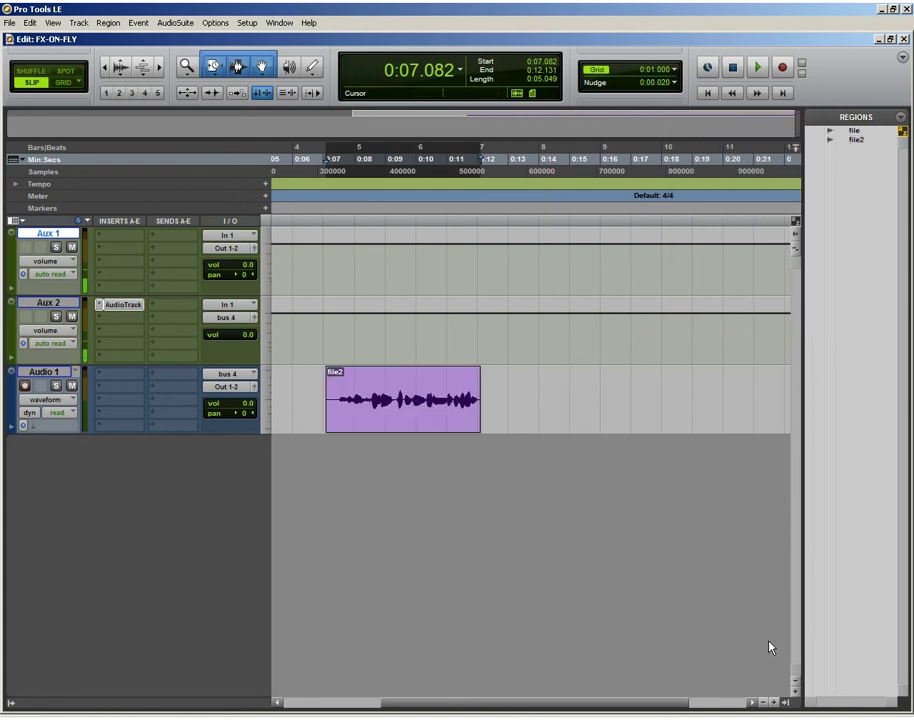